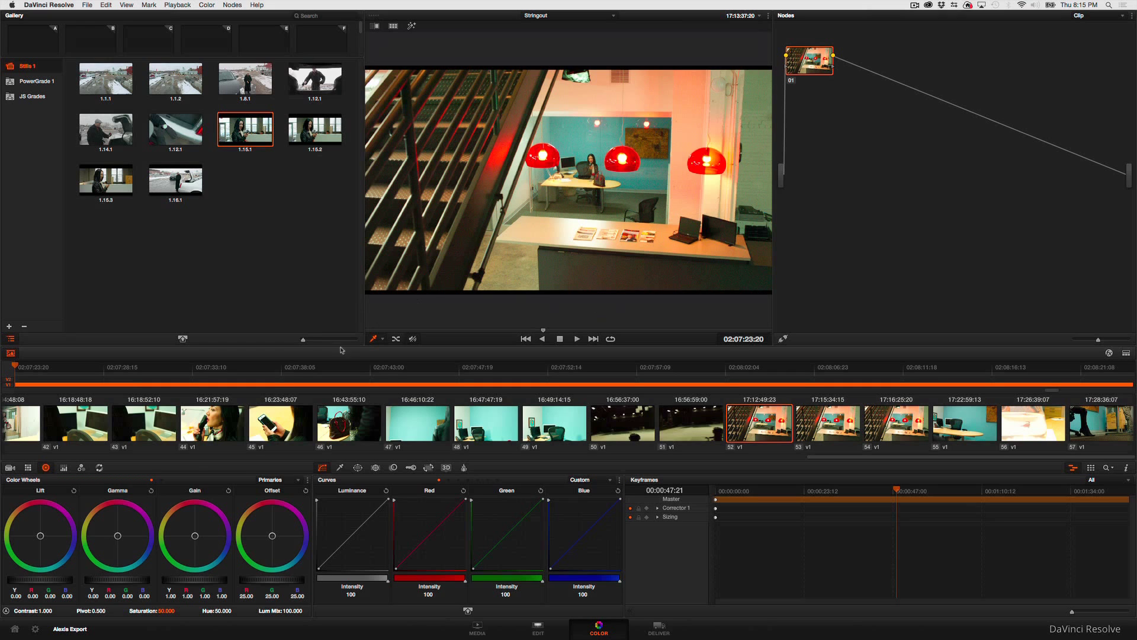
# Step: Open the Camera Raw page of Project Settings and select CinemaDNG as the raw format
pyautogui.click(34, 629)
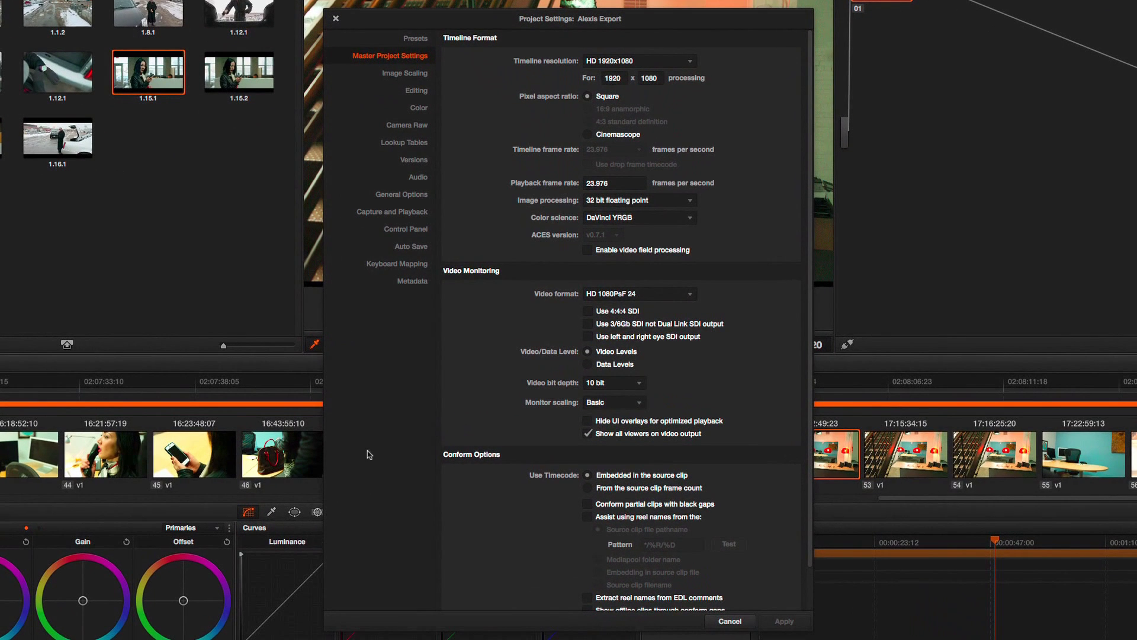
pyautogui.click(409, 126)
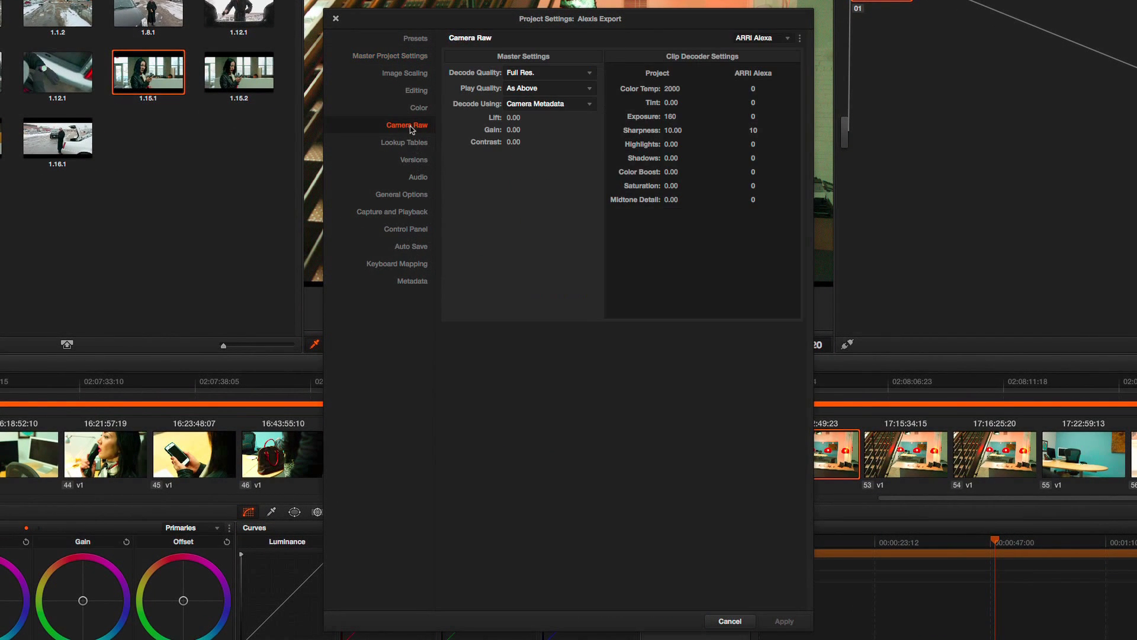
pyautogui.click(772, 38)
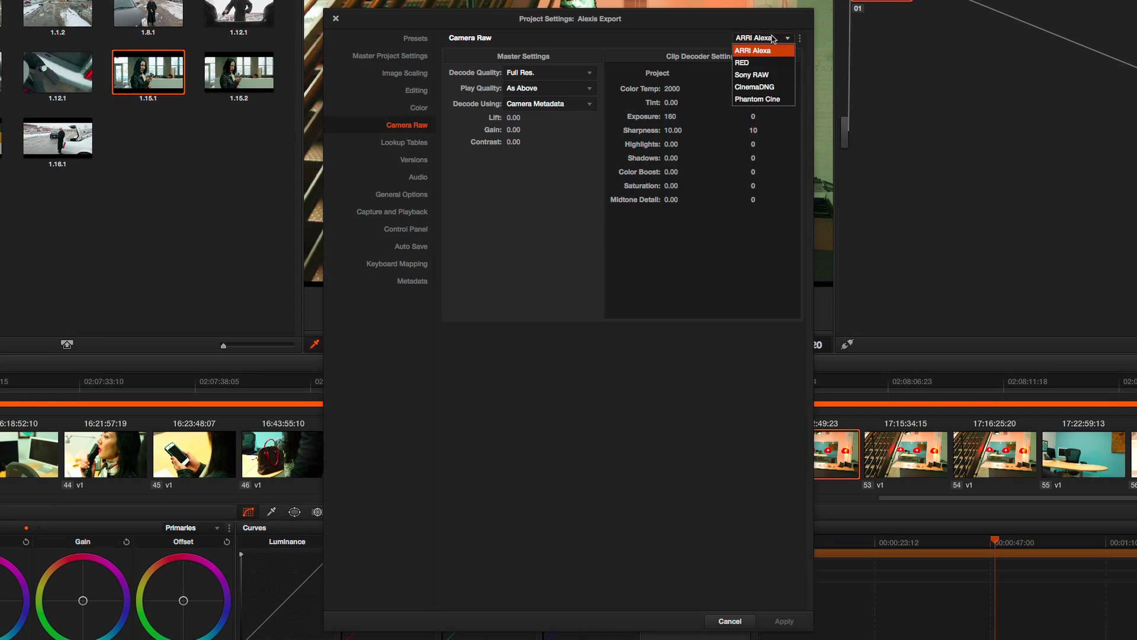
pyautogui.click(778, 87)
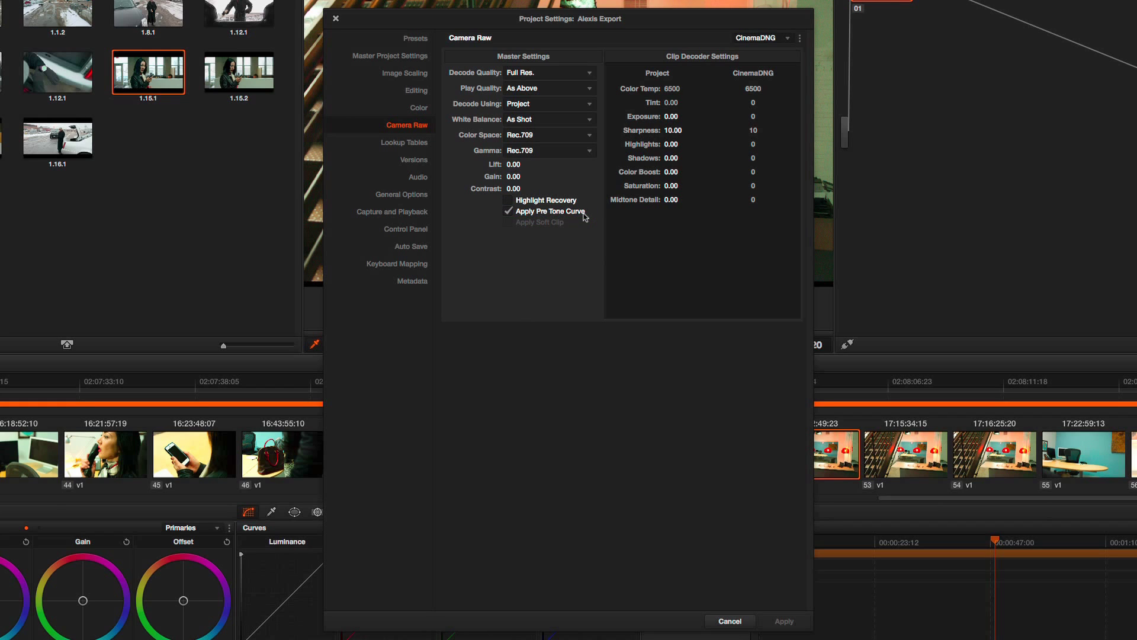
# Step: Toggle Apply Pre-Tone Curve off, on, then off again, applying each time to compare
pyautogui.click(508, 212)
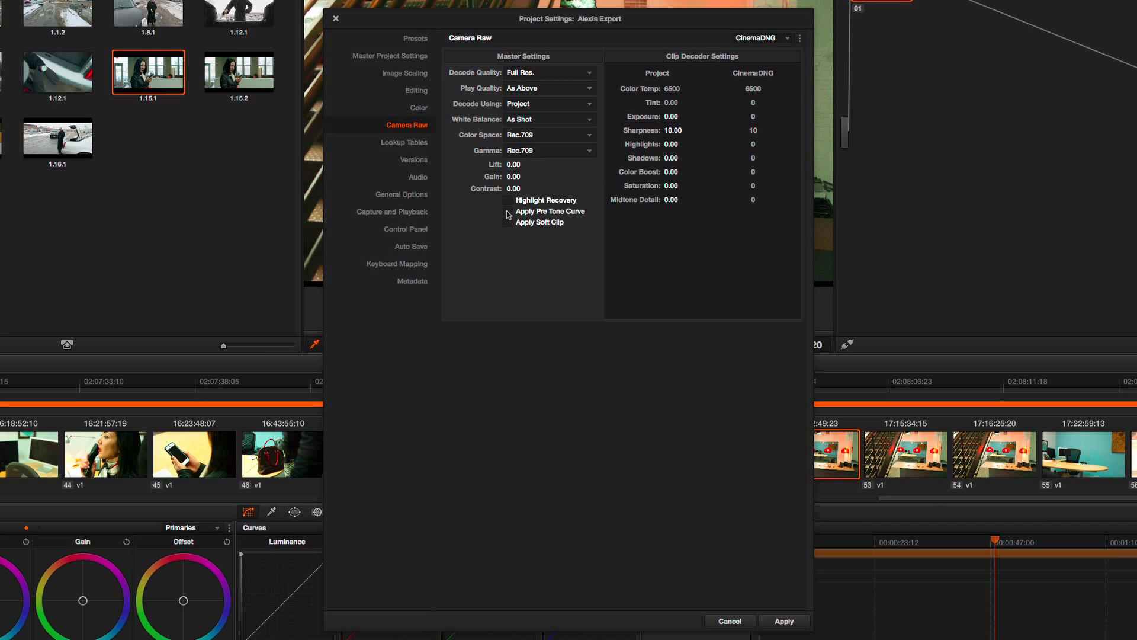
pyautogui.click(786, 622)
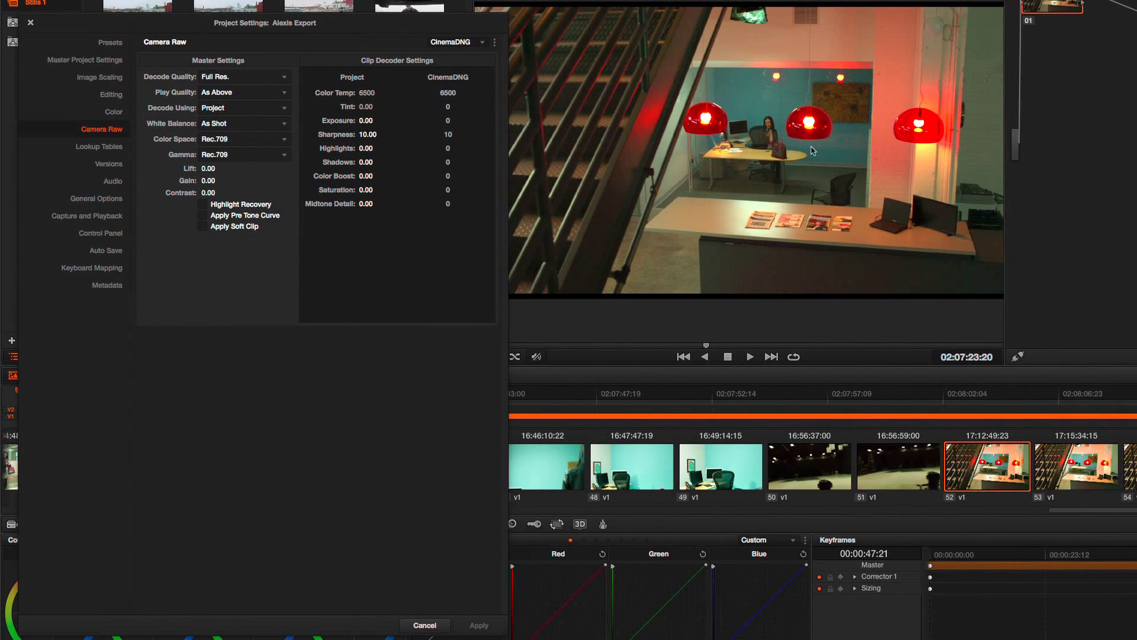
pyautogui.click(203, 215)
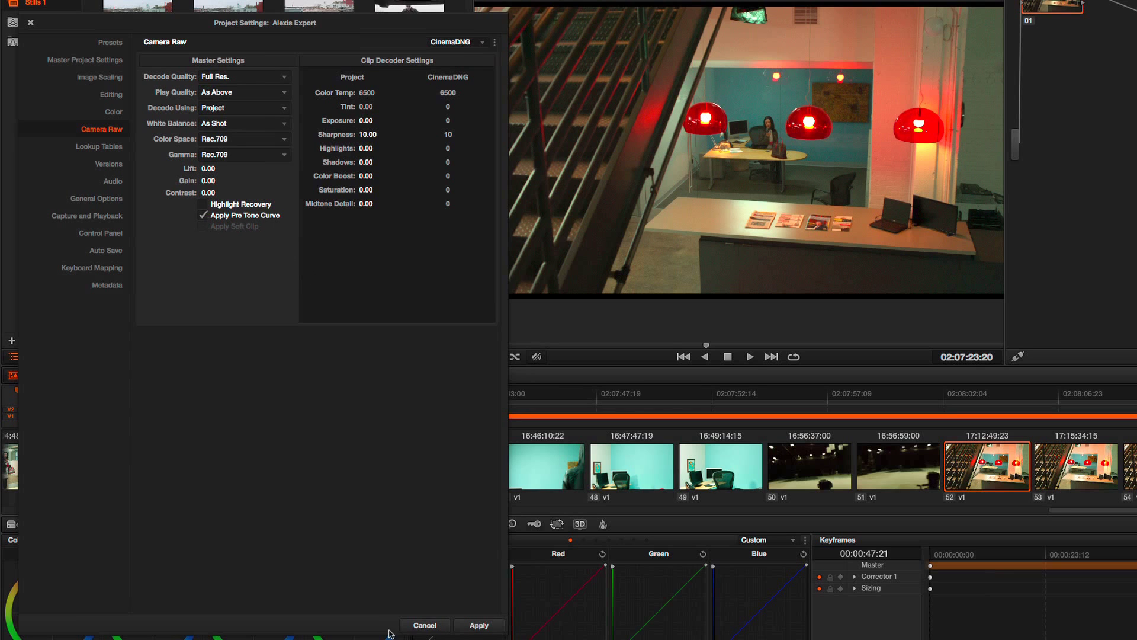
pyautogui.click(484, 627)
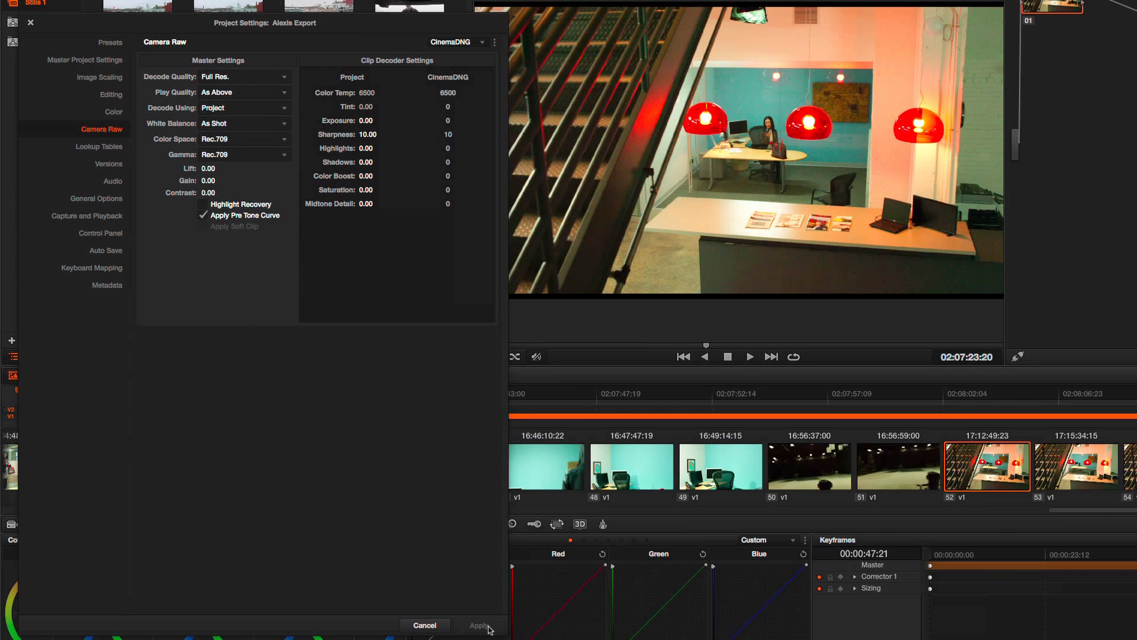
pyautogui.click(203, 215)
pyautogui.click(492, 627)
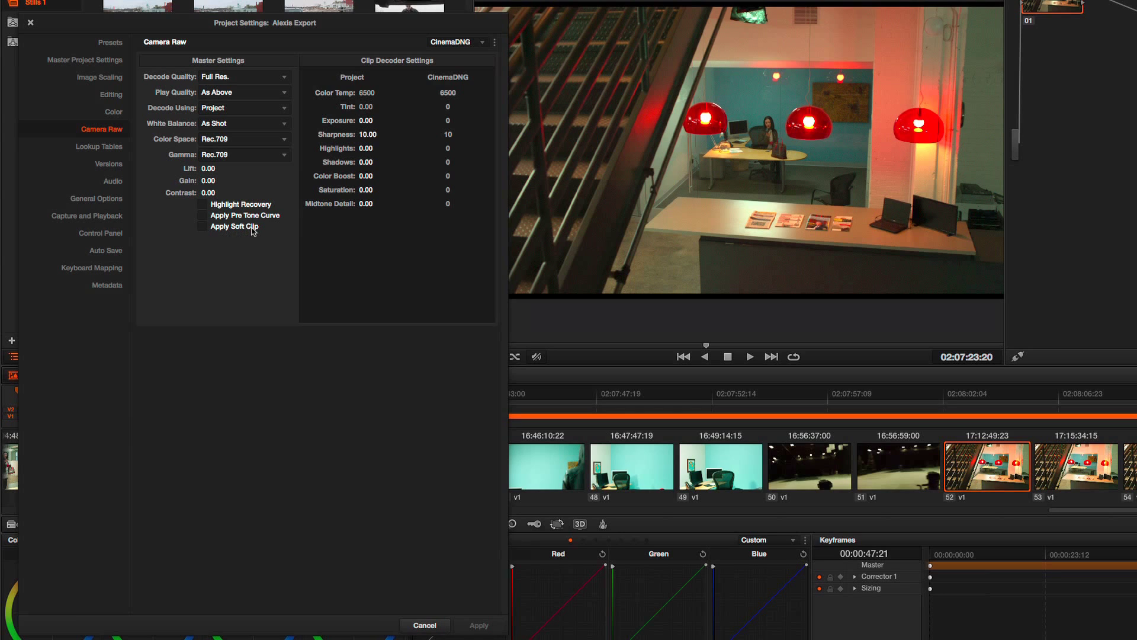
# Step: Enable Apply Soft Clip for the highlights and apply it to the CinemaDNG footage
pyautogui.click(203, 226)
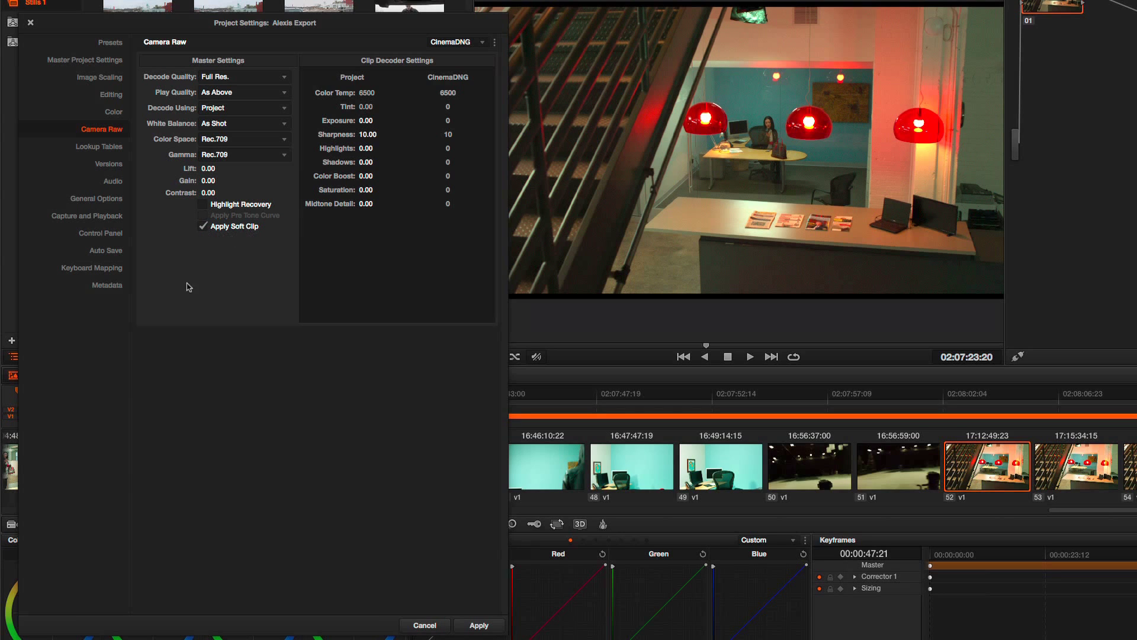
pyautogui.click(474, 626)
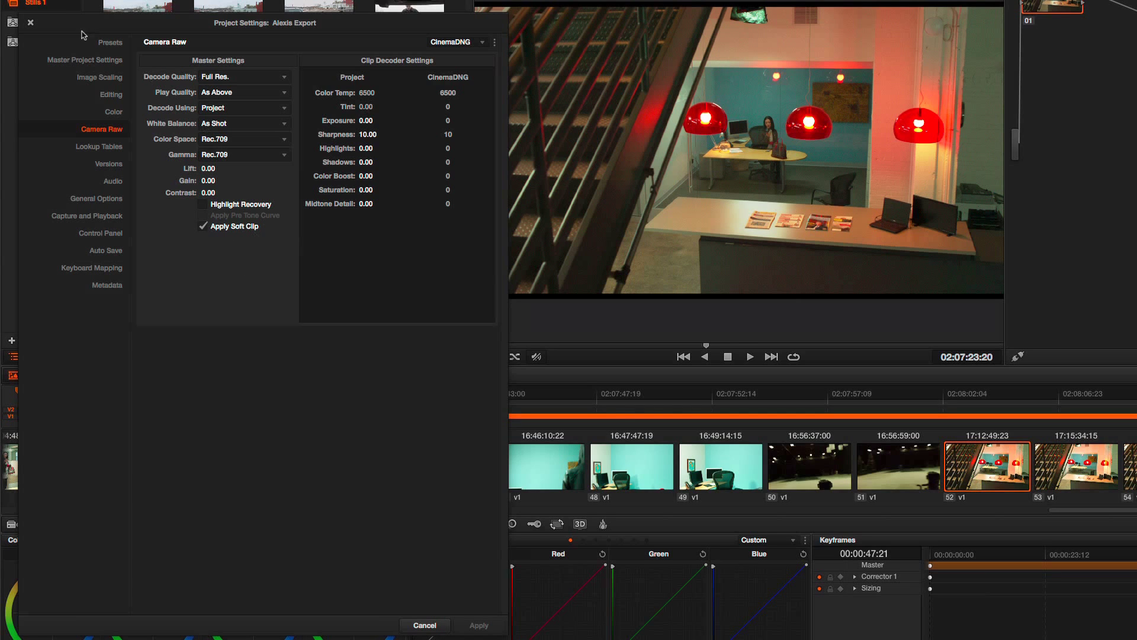
# Step: Close Project Settings, show the Color Match palette, then reopen Project Settings
pyautogui.click(31, 23)
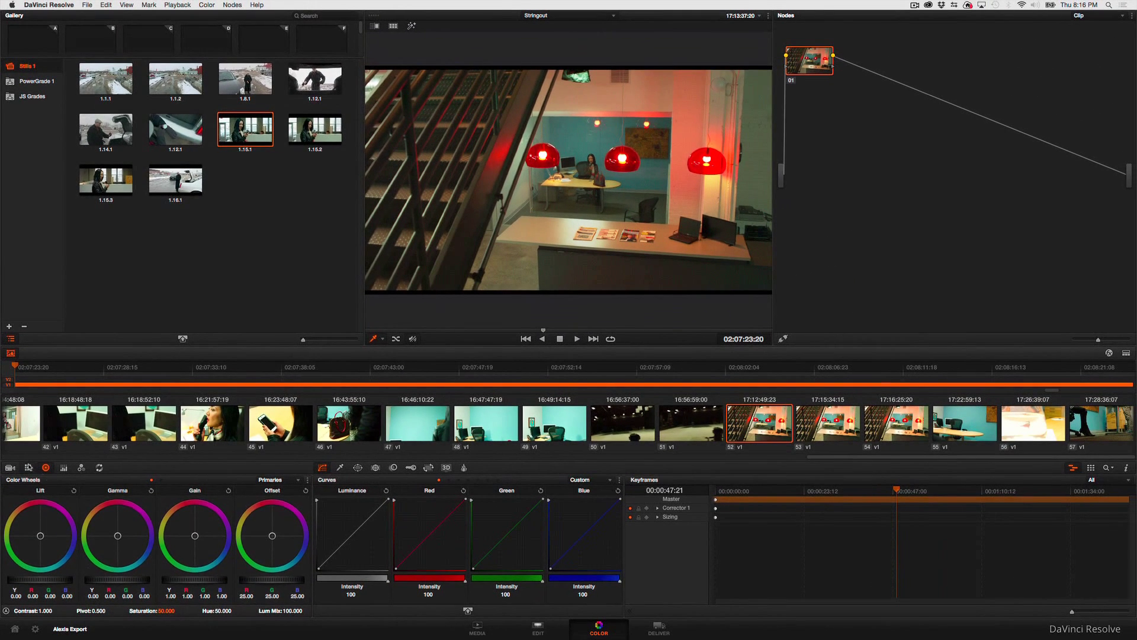
pyautogui.click(28, 468)
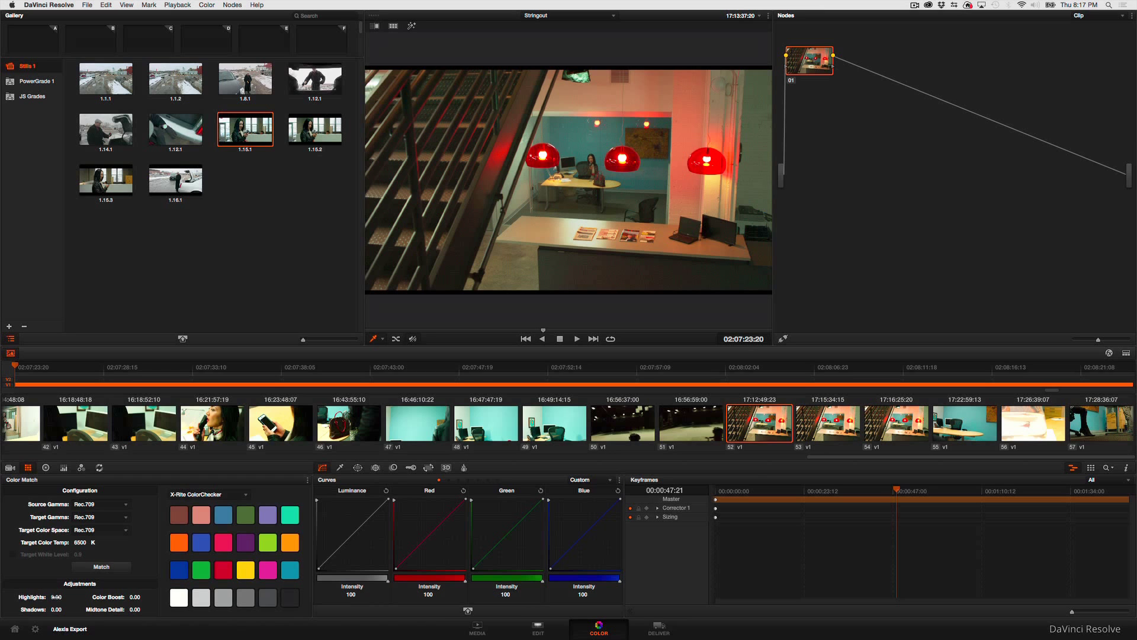
pyautogui.click(35, 628)
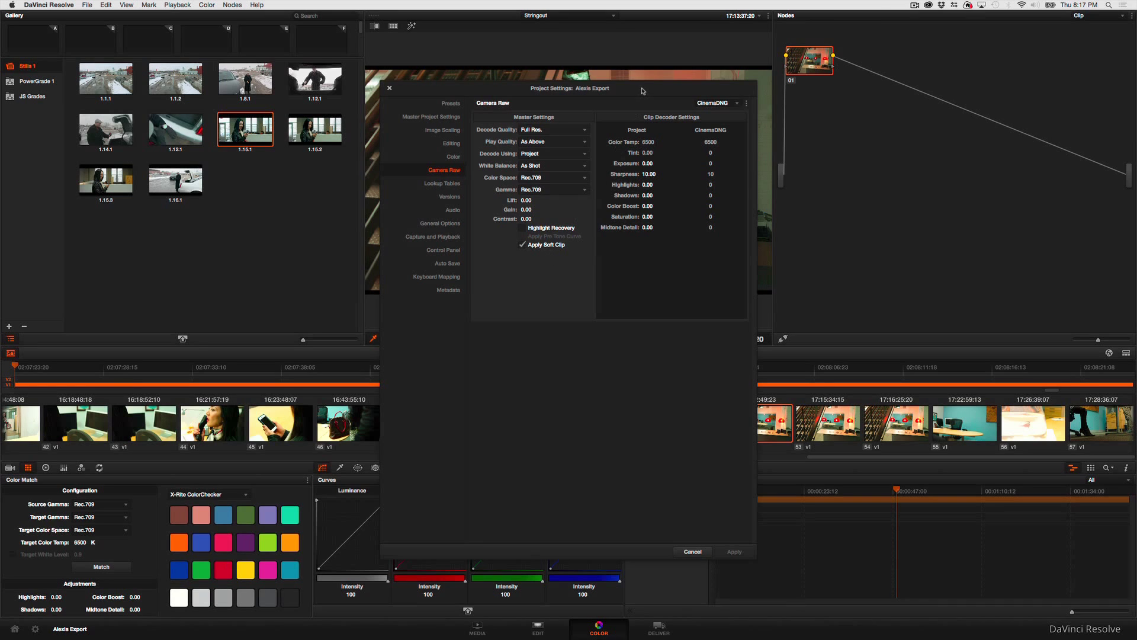
# Step: Move the Project Settings window left off the viewer and turn Apply Soft Clip off
pyautogui.moveTo(625, 89)
pyautogui.mouseDown()
pyautogui.moveTo(399, 110)
pyautogui.moveTo(269, 88)
pyautogui.mouseUp()
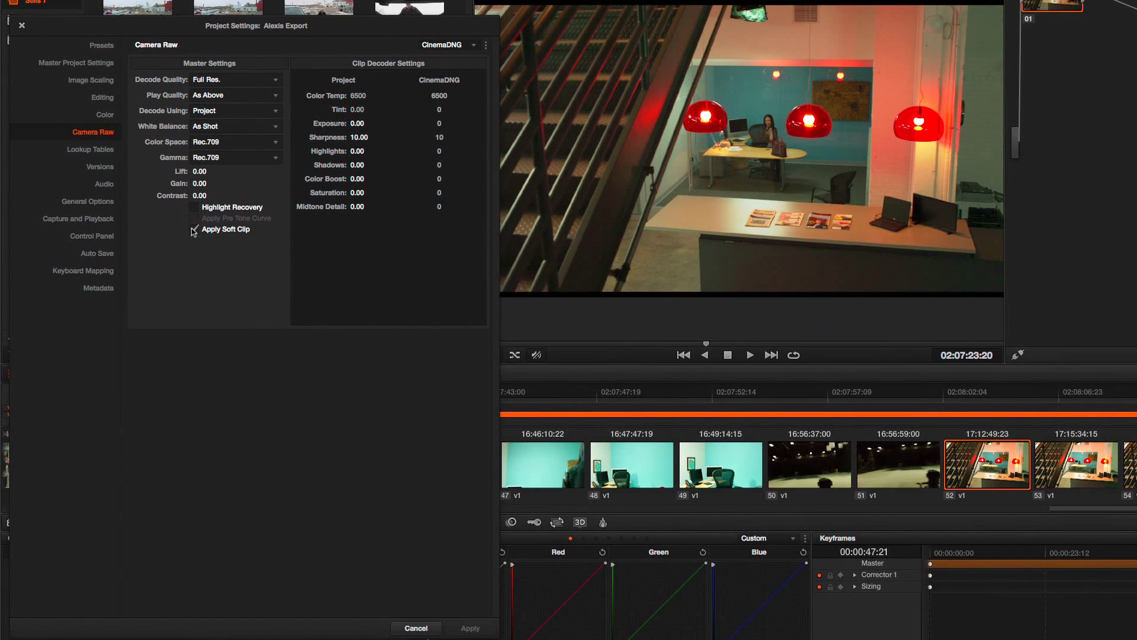
pyautogui.click(194, 229)
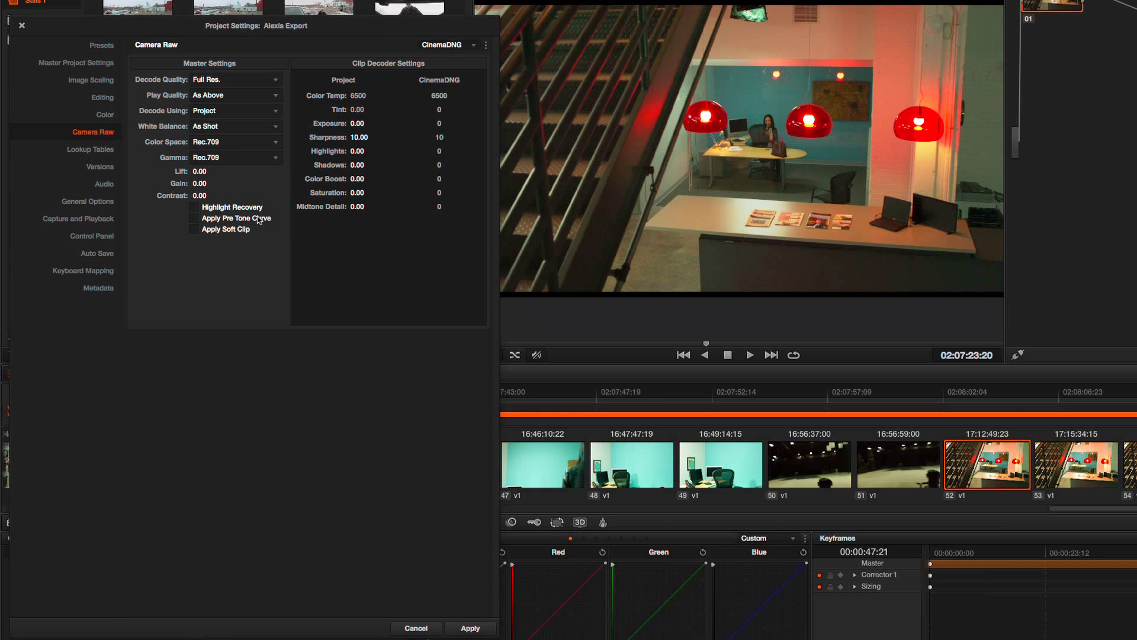
# Step: Toggle Apply Soft Clip on and off again to compare the highlights
pyautogui.click(194, 230)
pyautogui.click(193, 230)
pyautogui.click(416, 628)
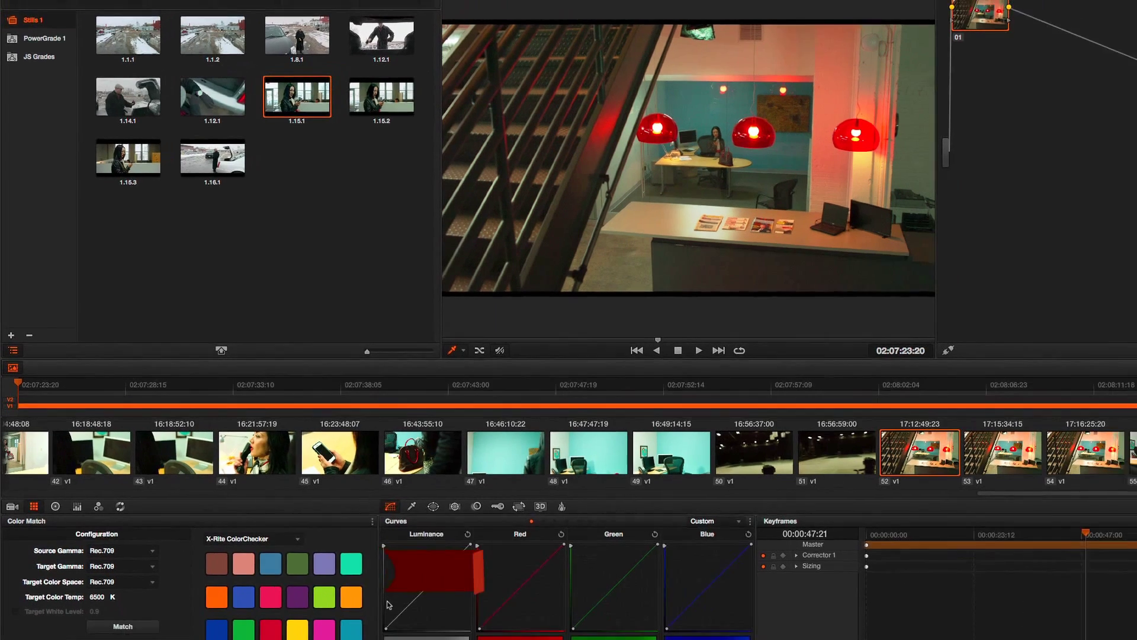